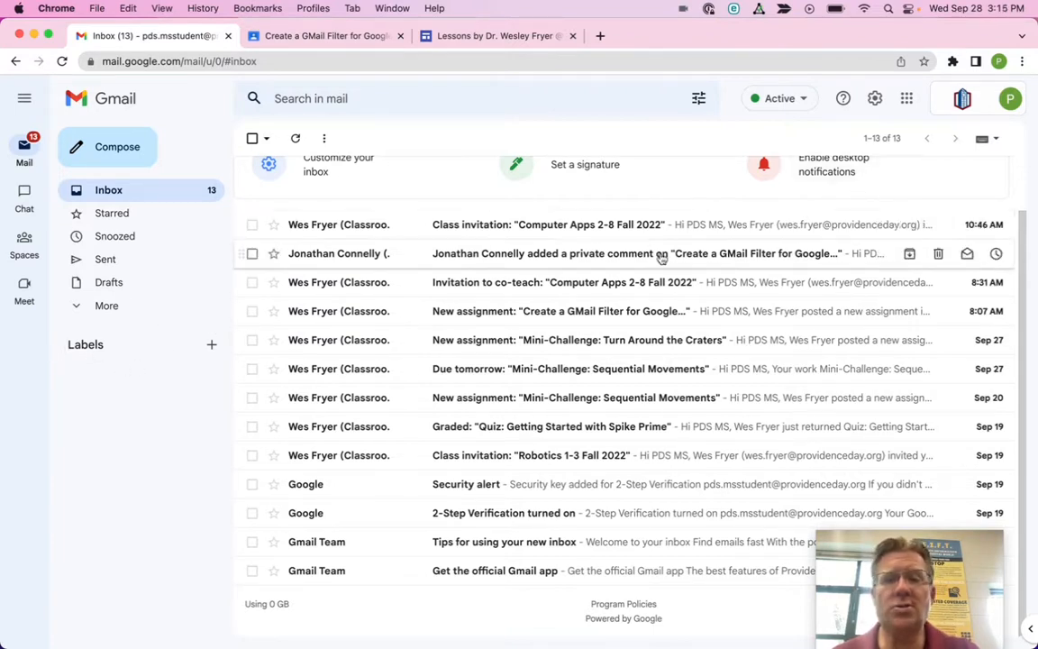
Define filter criteria for mail from "(Classroom)" that doesn't have "private comment", and continue to the filter's actions.
{"action": "scroll", "coordinate": [592, 246], "scroll_direction": "up", "scroll_amount": 1}
{"action": "scroll", "coordinate": [591, 246], "scroll_direction": "up", "scroll_amount": 1}
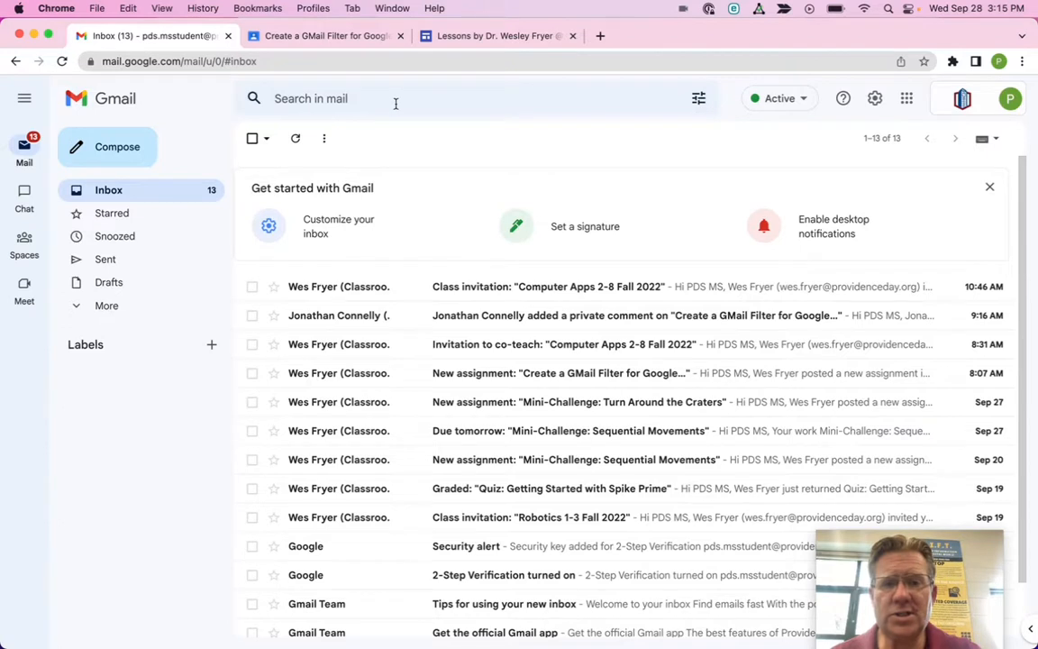
{"action": "left_click", "coordinate": [699, 99]}
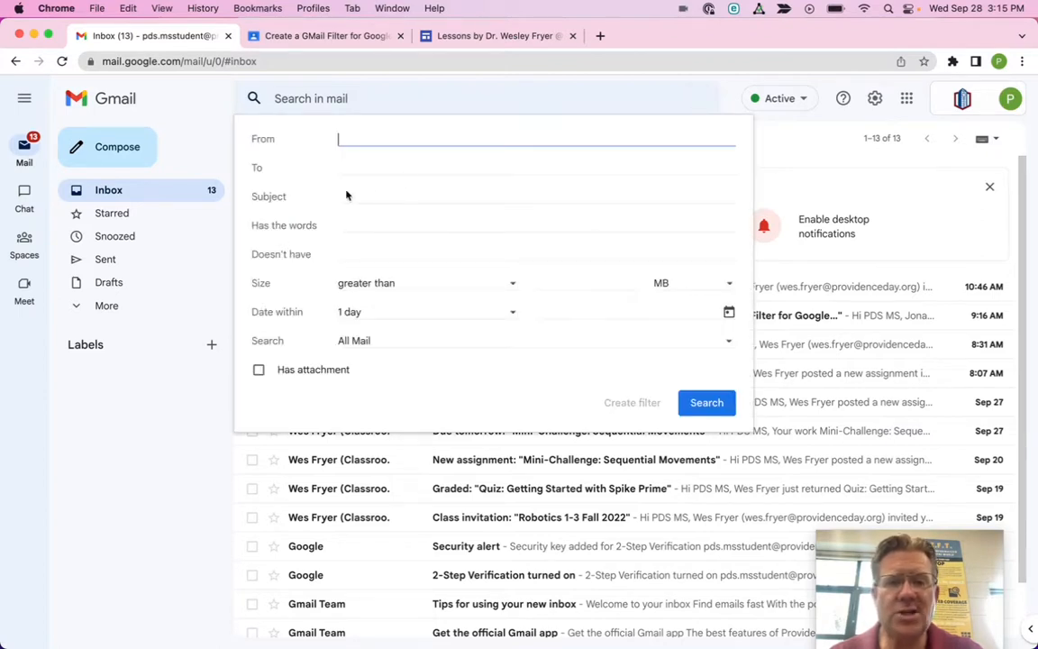
{"action": "type", "text": "(Classroom)"}
{"action": "left_click", "coordinate": [613, 162]}
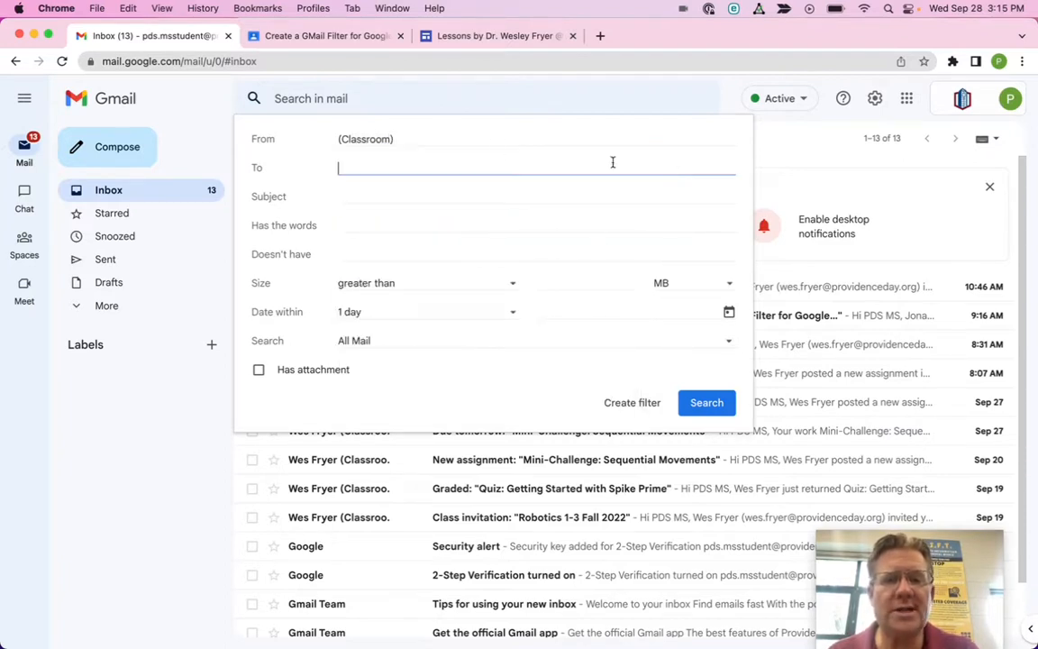
{"action": "left_click", "coordinate": [357, 254]}
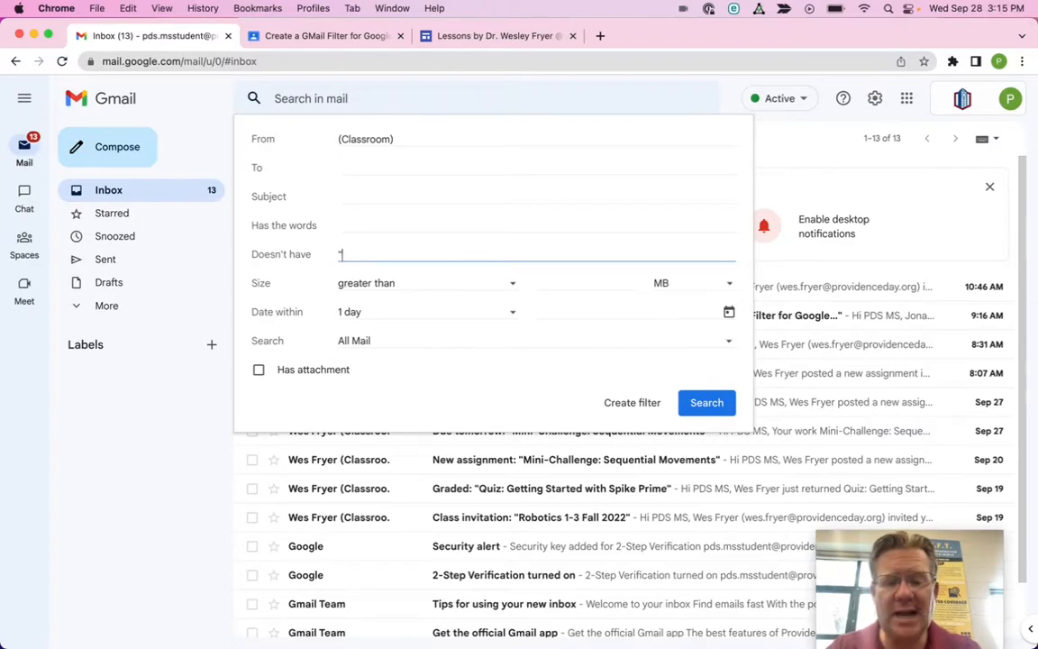
{"action": "type", "text": "\"private comment\""}
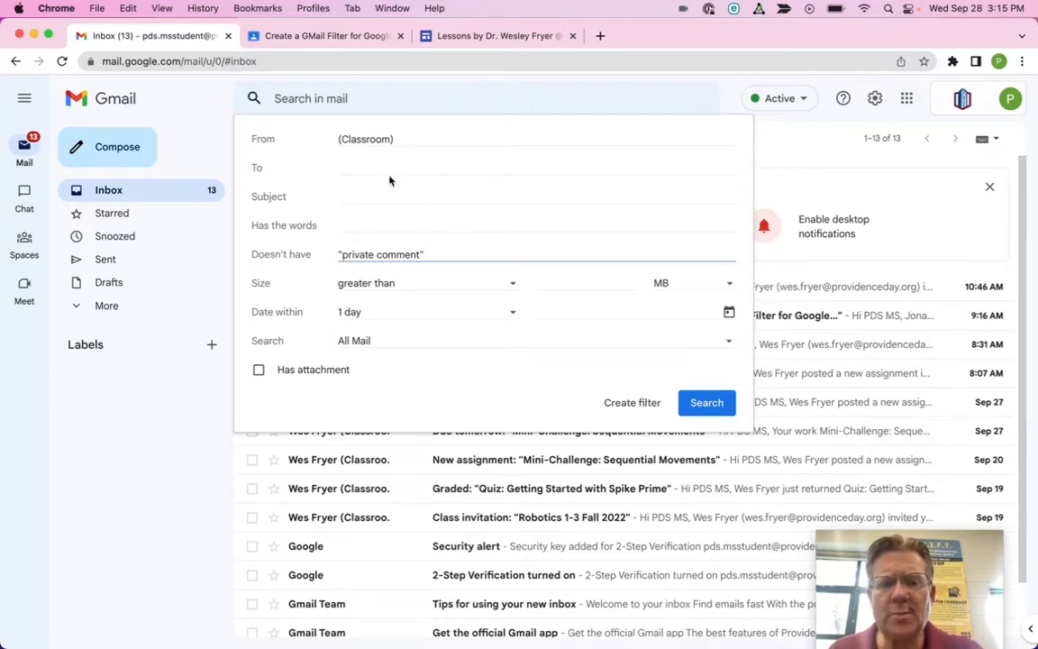
{"action": "left_click", "coordinate": [631, 403]}
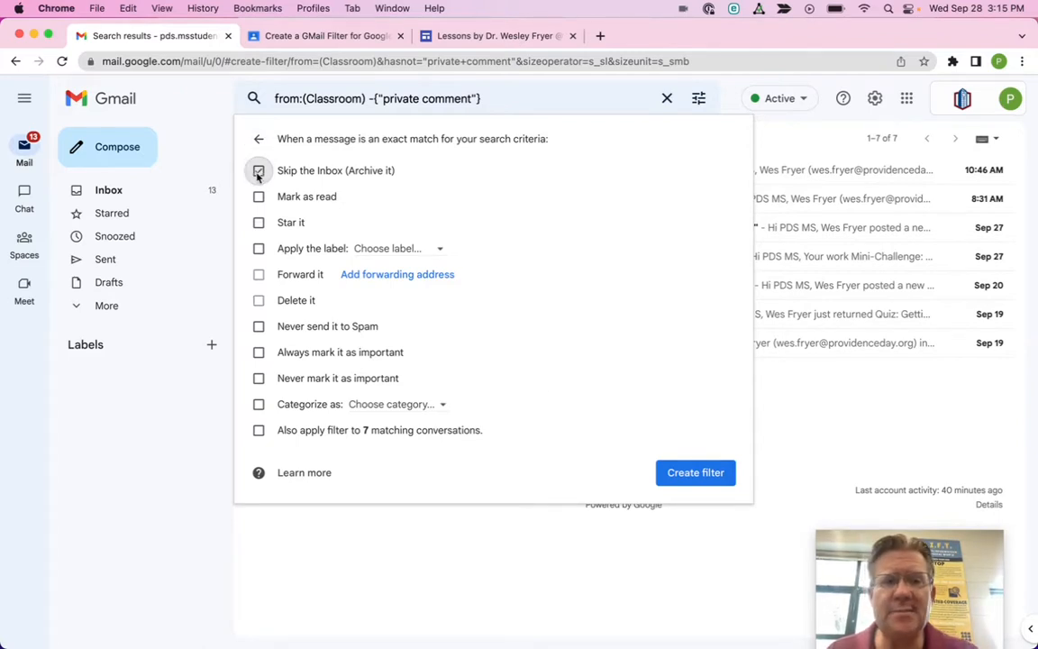
Create a new label "Google Classroom Notifications" for the filter to apply, and close the filter form without saving it.
{"action": "left_click", "coordinate": [258, 248]}
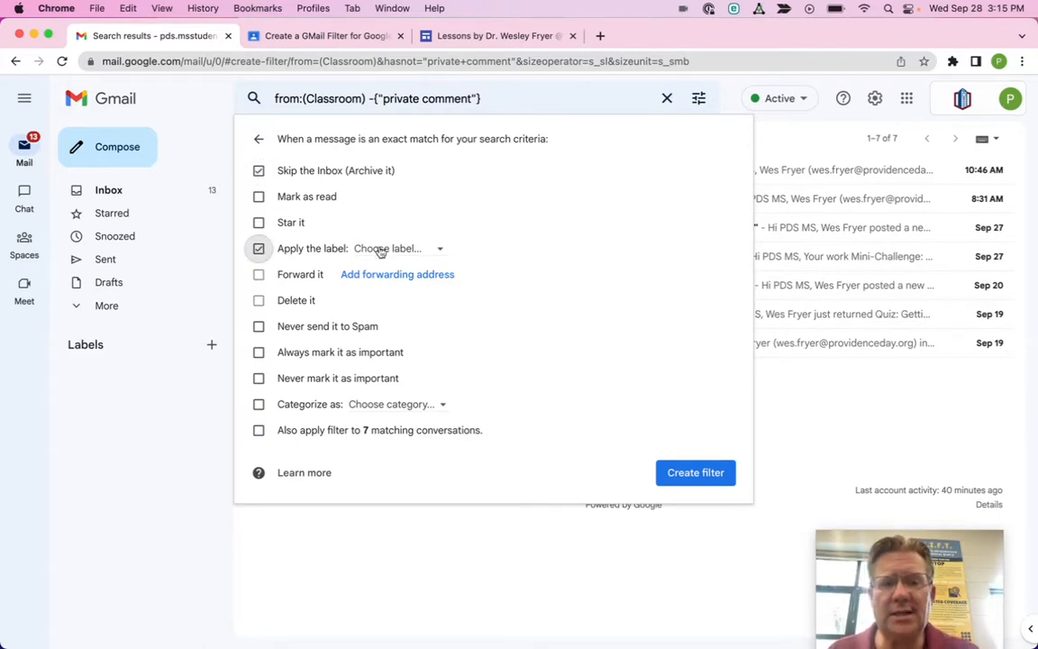
{"action": "left_click", "coordinate": [388, 248]}
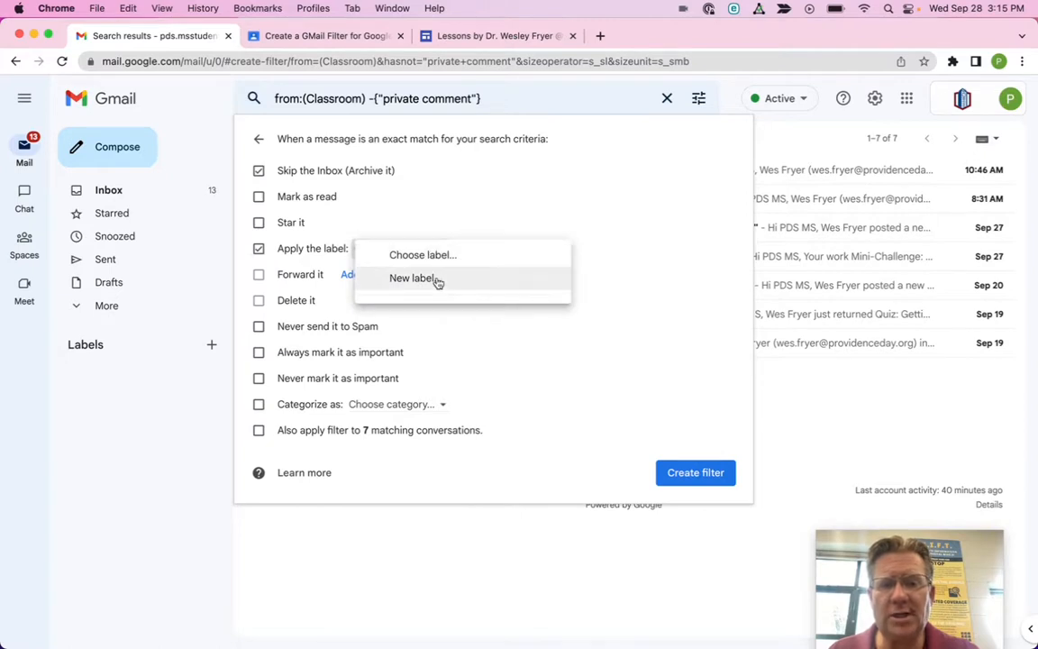
{"action": "left_click", "coordinate": [438, 282]}
{"action": "type", "text": "Goog"}
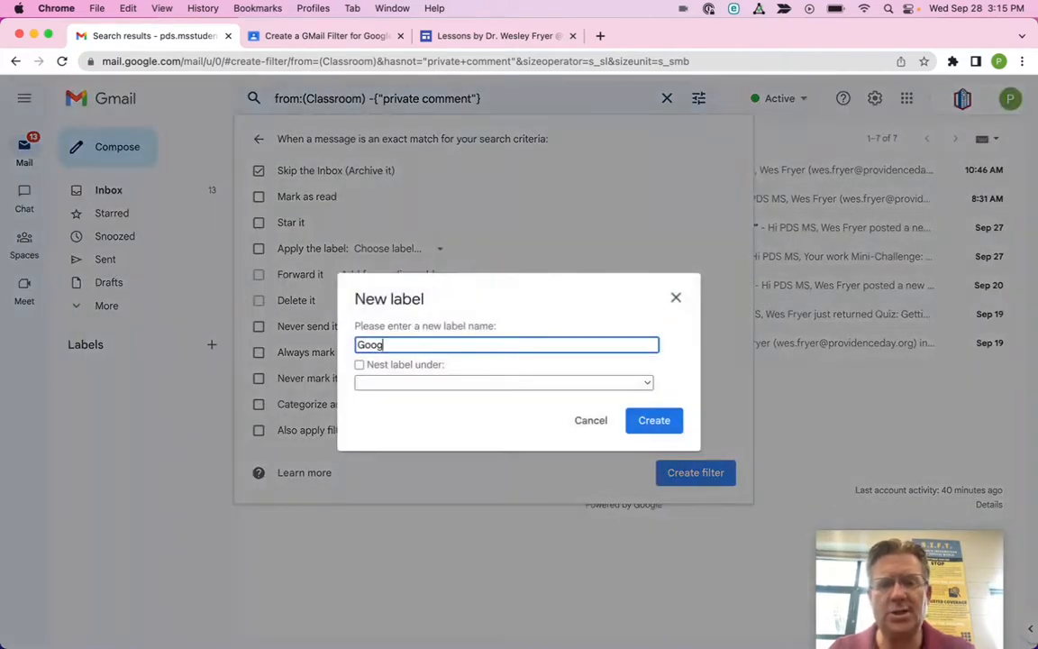
{"action": "type", "text": "le Classroom Notifications"}
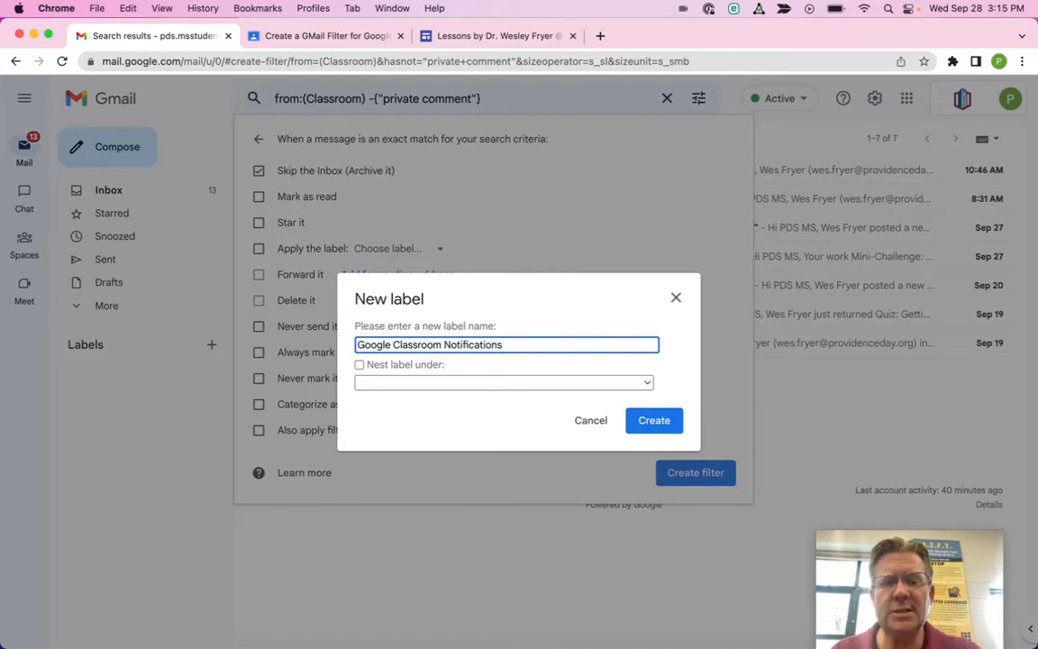
{"action": "left_click", "coordinate": [640, 418]}
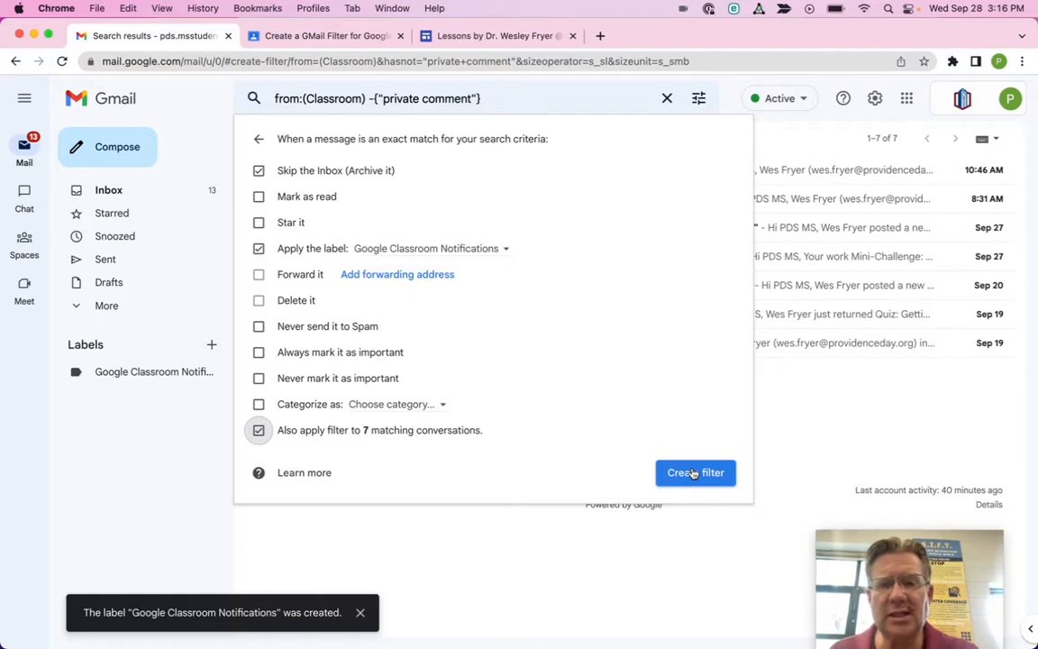
{"action": "left_click", "coordinate": [820, 411]}
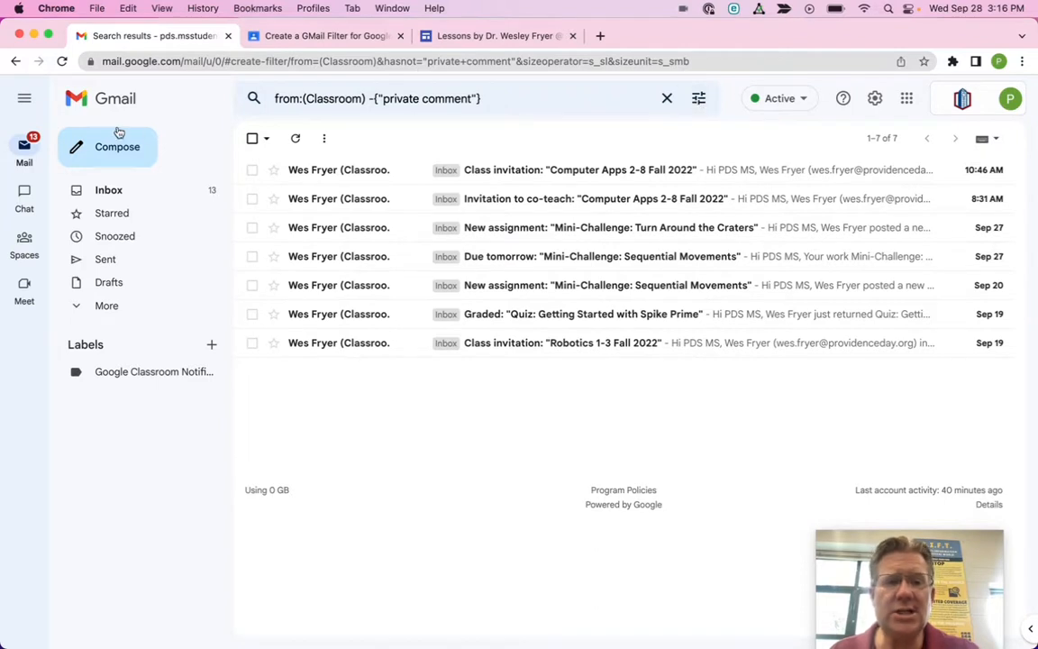
Return to the inbox and open the Filters and Blocked Addresses settings.
{"action": "left_click", "coordinate": [109, 190]}
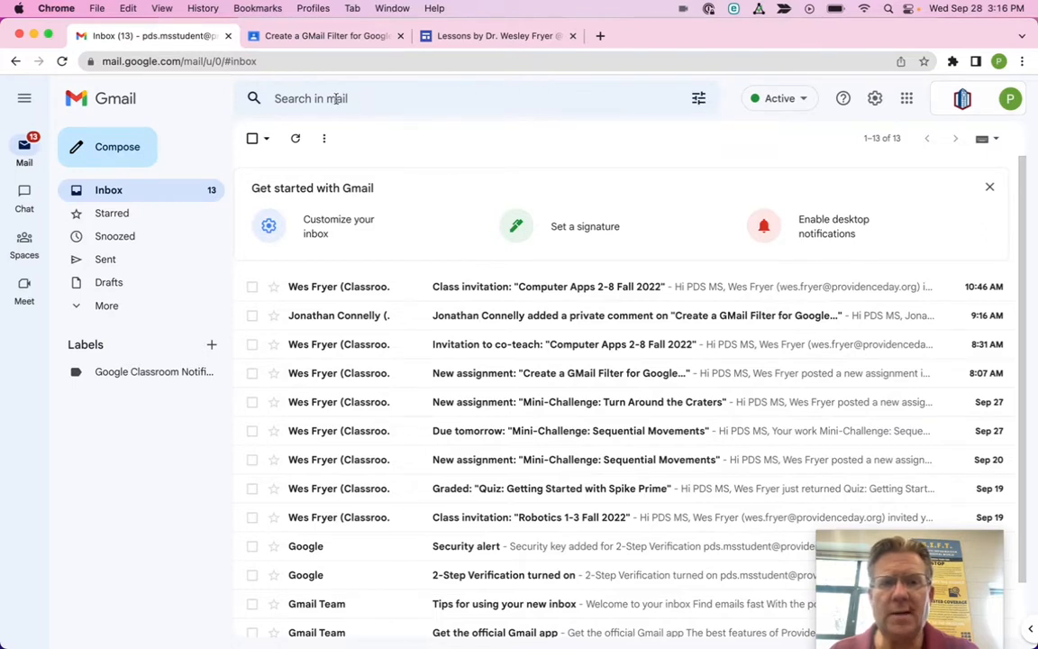
{"action": "left_click", "coordinate": [876, 101]}
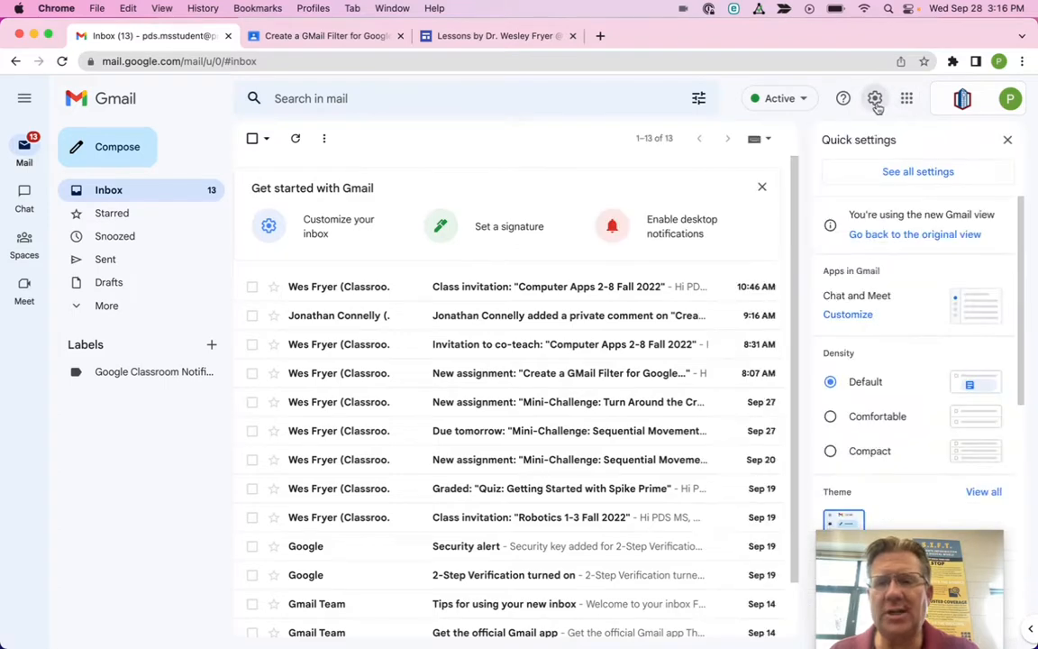
{"action": "left_click", "coordinate": [895, 175]}
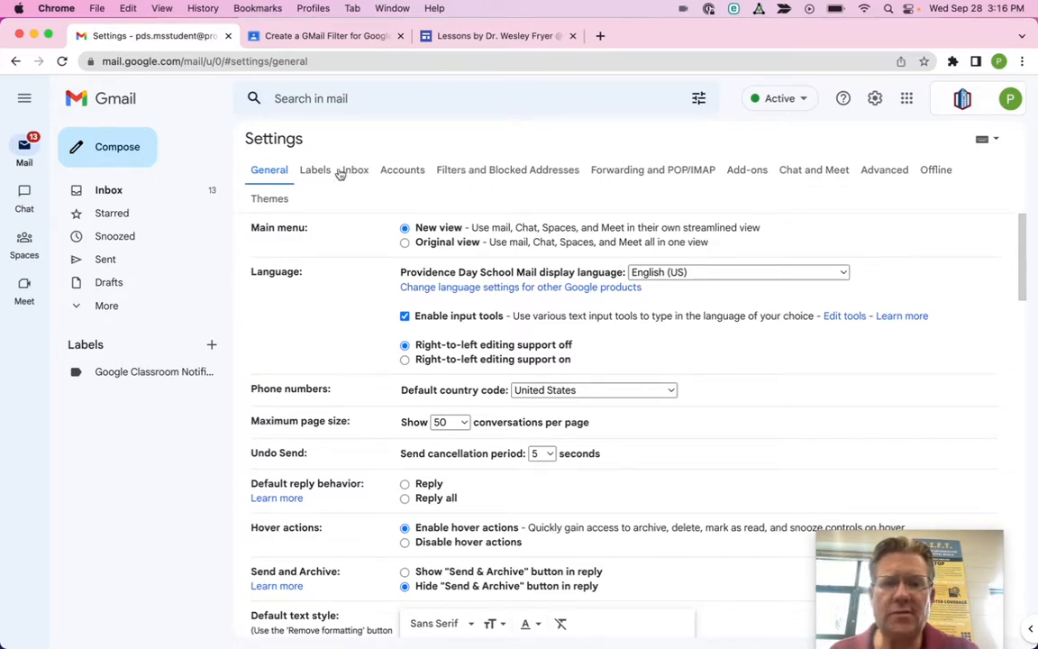
{"action": "left_click", "coordinate": [485, 171]}
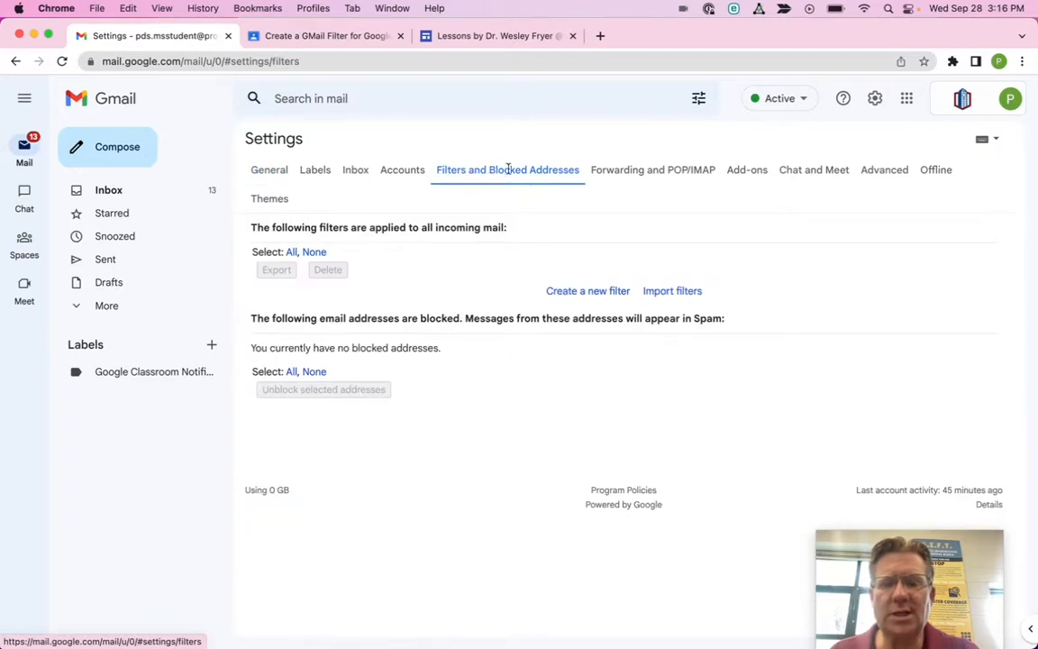
Start a new filter matching mail from "(Classroom)" that doesn't have "private comment", and continue to its actions.
{"action": "left_click", "coordinate": [576, 296]}
{"action": "type", "text": "(Classroom)"}
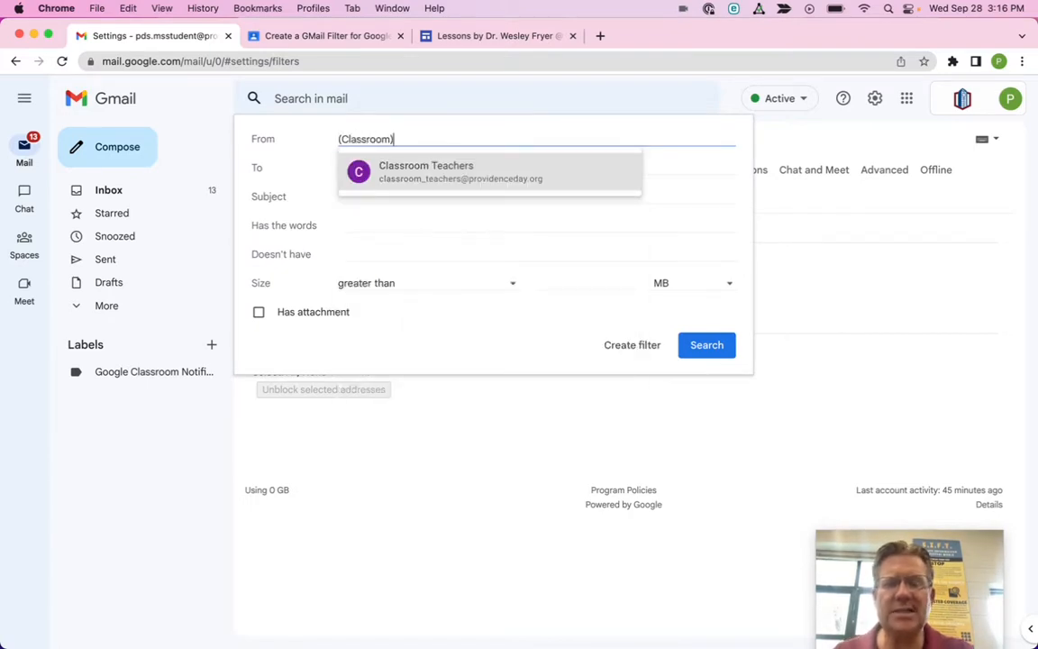
{"action": "left_click", "coordinate": [401, 228]}
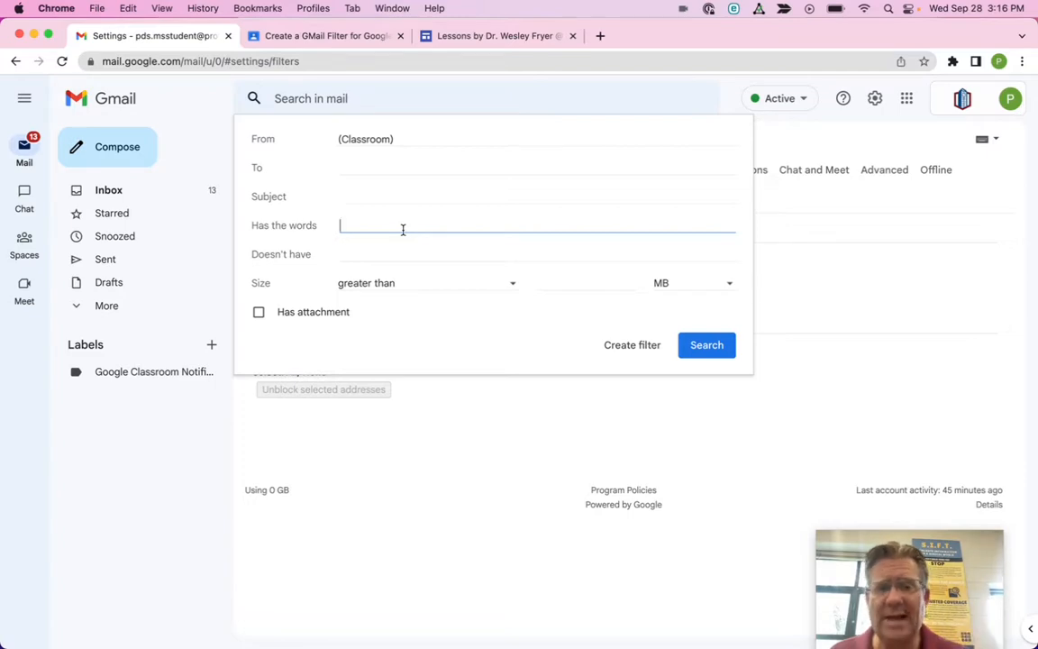
{"action": "left_click", "coordinate": [358, 255]}
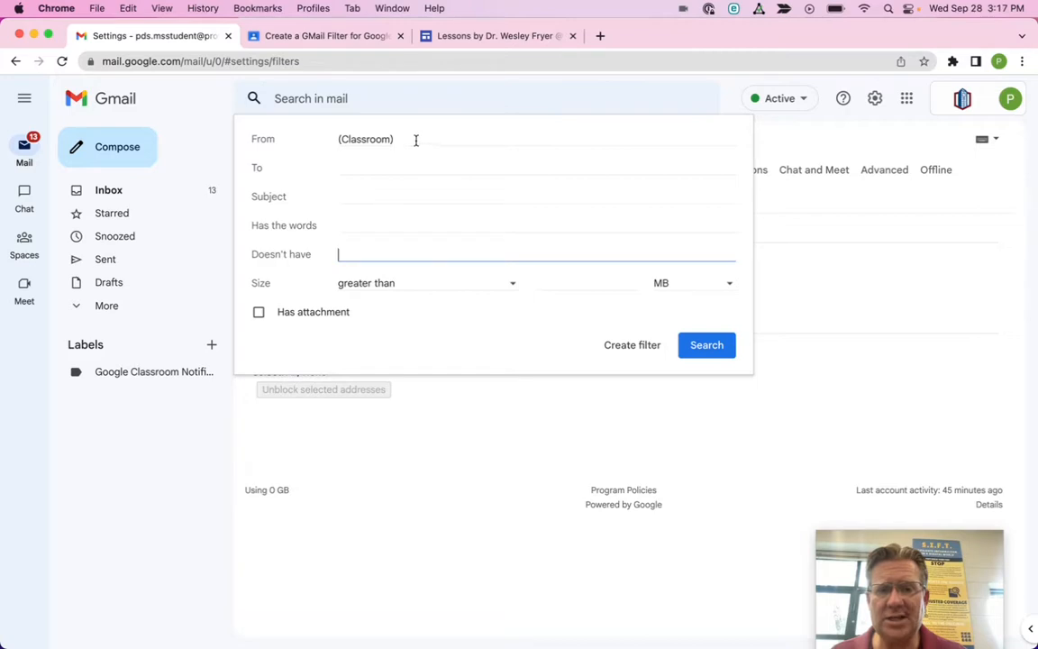
{"action": "type", "text": "\"private comment"}
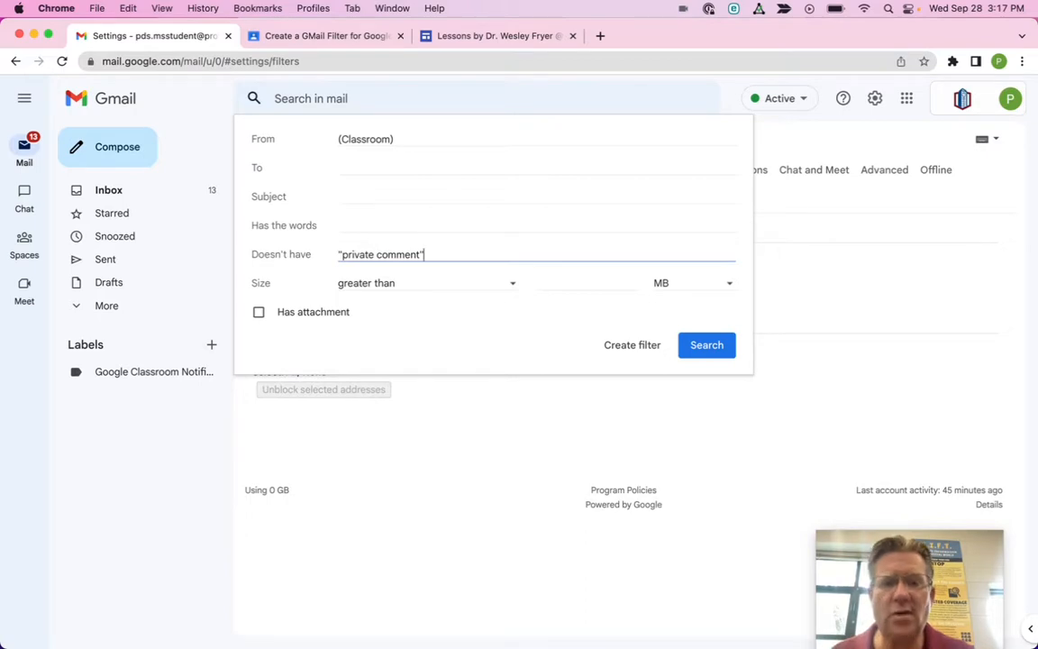
{"action": "left_click", "coordinate": [626, 348]}
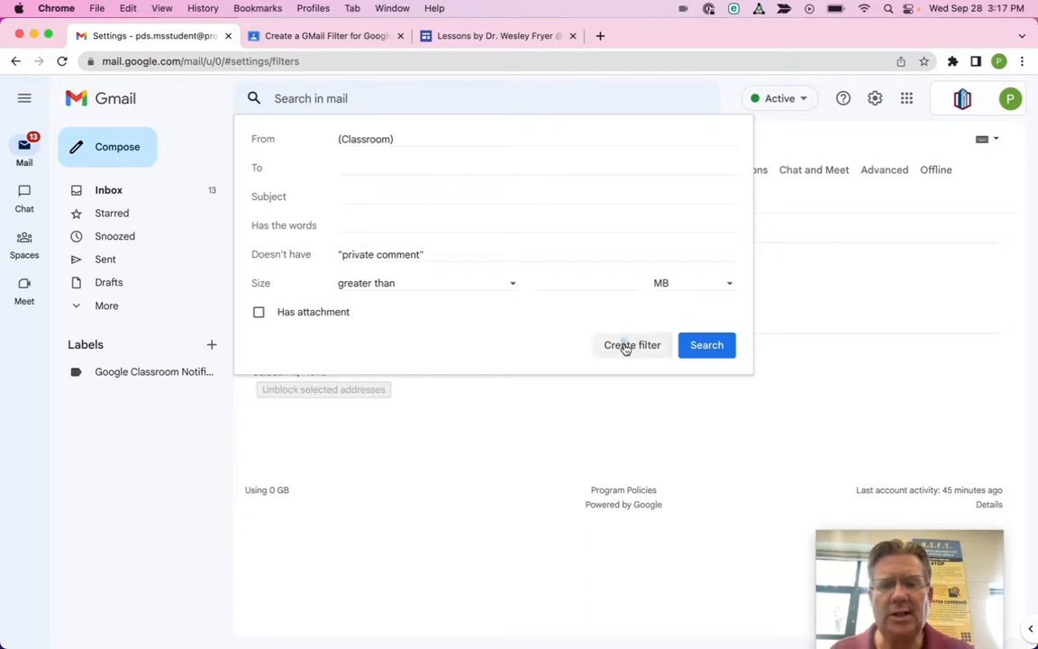
Create the filter so it skips the inbox, applies the label "Google Classroom Notifications", and also covers existing matching conversations.
{"action": "left_click", "coordinate": [259, 170]}
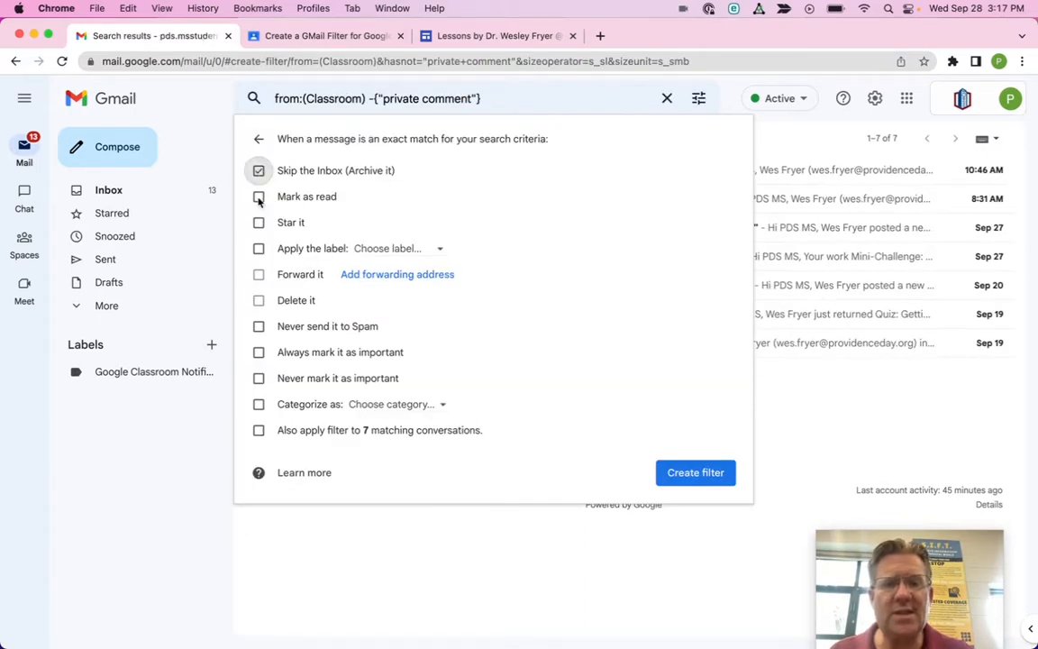
{"action": "left_click", "coordinate": [258, 248]}
{"action": "left_click", "coordinate": [370, 249]}
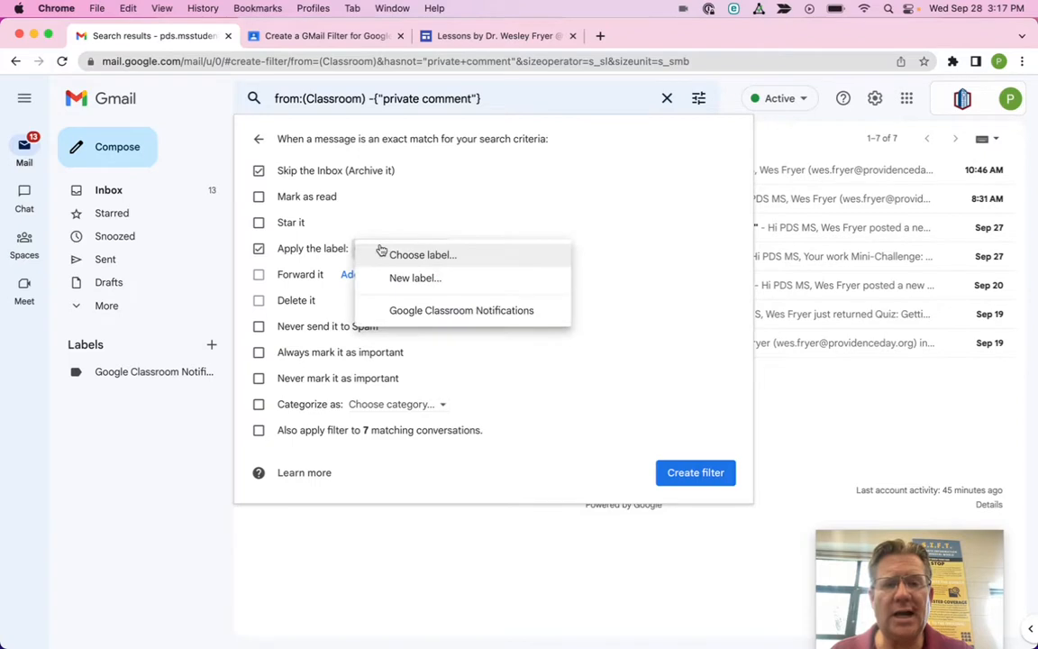
{"action": "left_click", "coordinate": [420, 311]}
{"action": "left_click", "coordinate": [259, 430]}
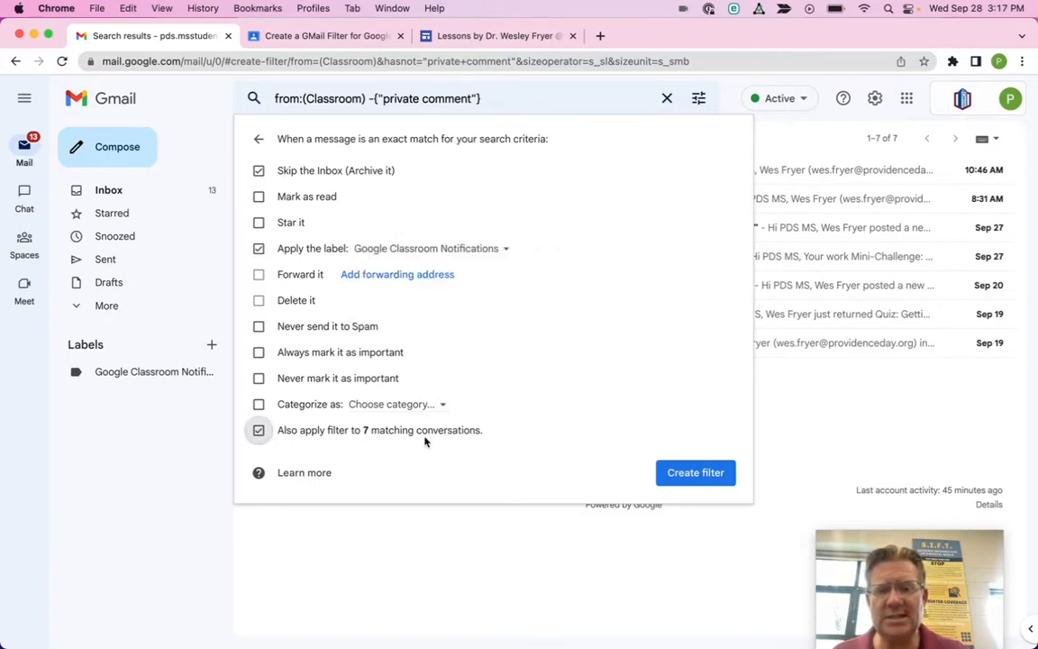
{"action": "left_click", "coordinate": [689, 476]}
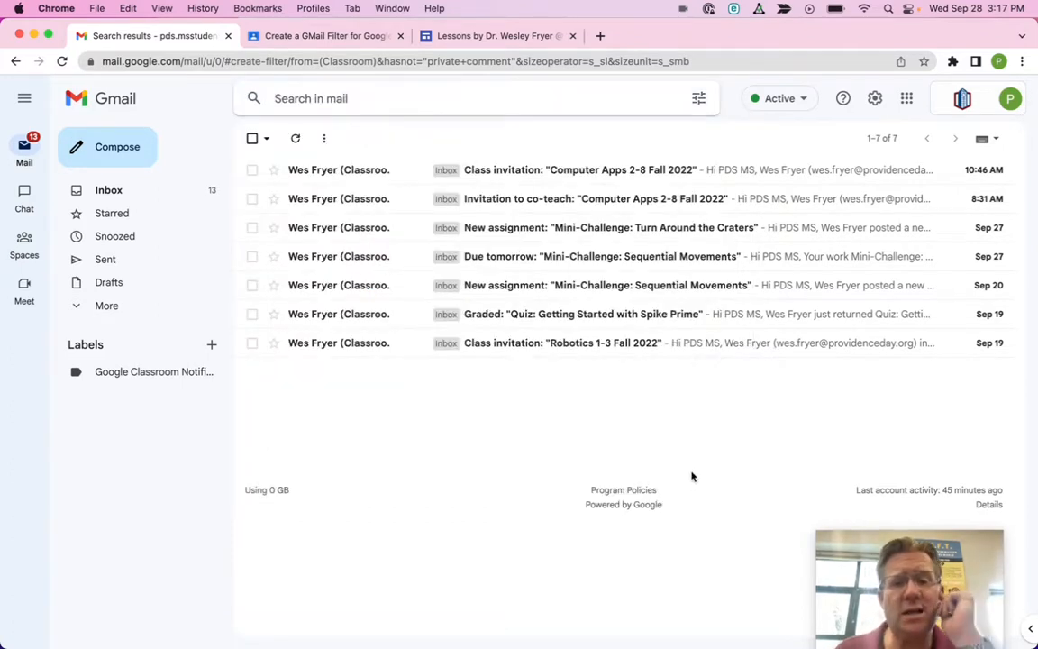
Check the inbox and the messages under the Google Classroom Notifications label, ending back in the inbox.
{"action": "left_click", "coordinate": [183, 195]}
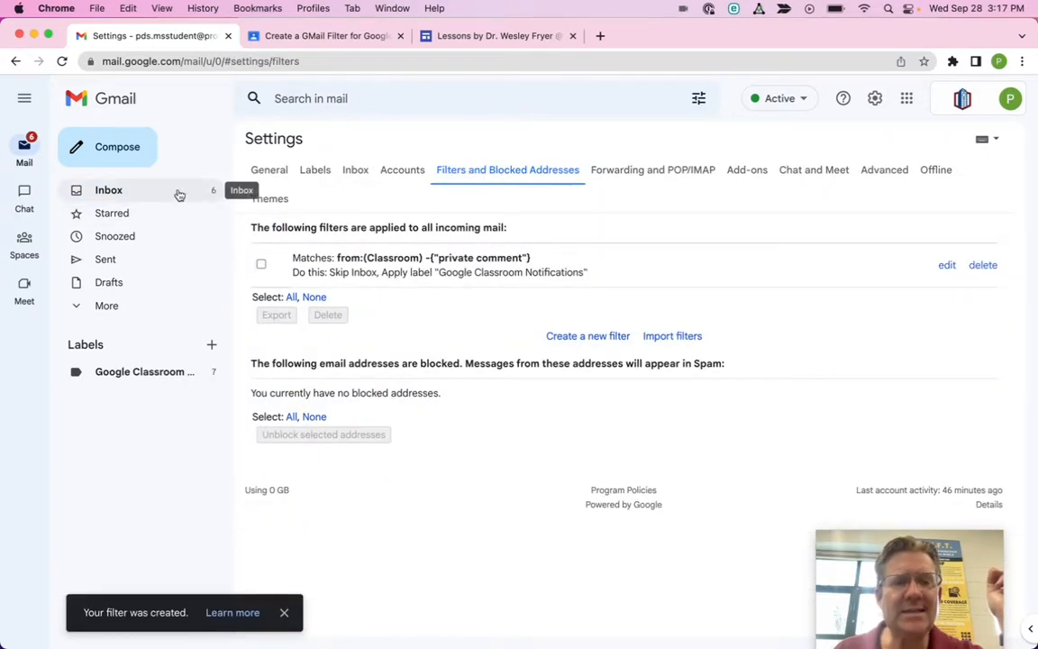
{"action": "left_click", "coordinate": [183, 195]}
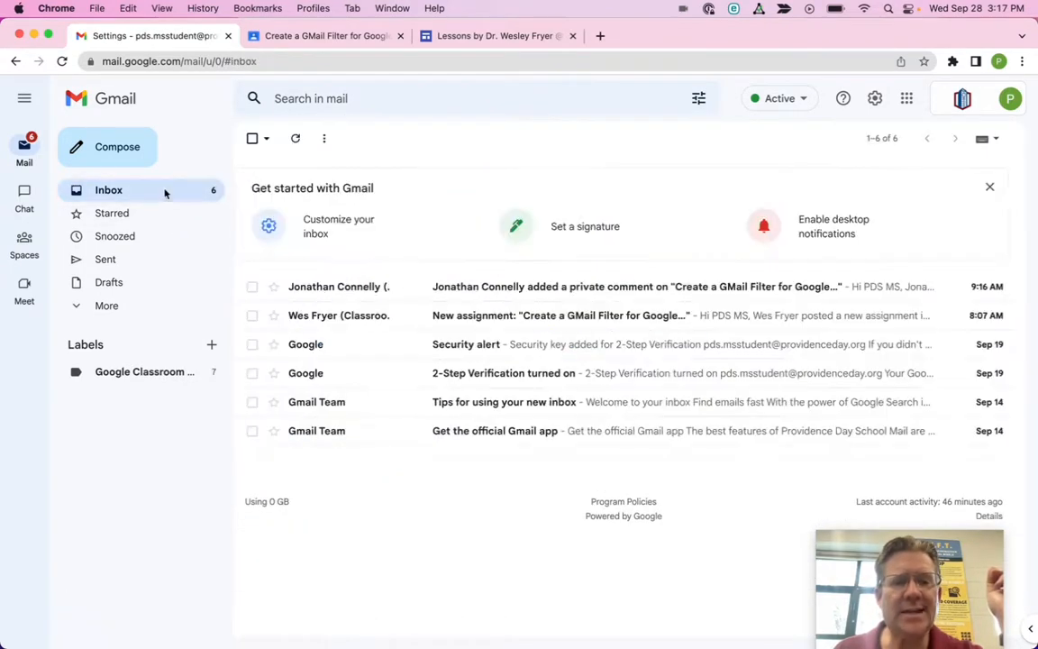
{"action": "left_click", "coordinate": [164, 373]}
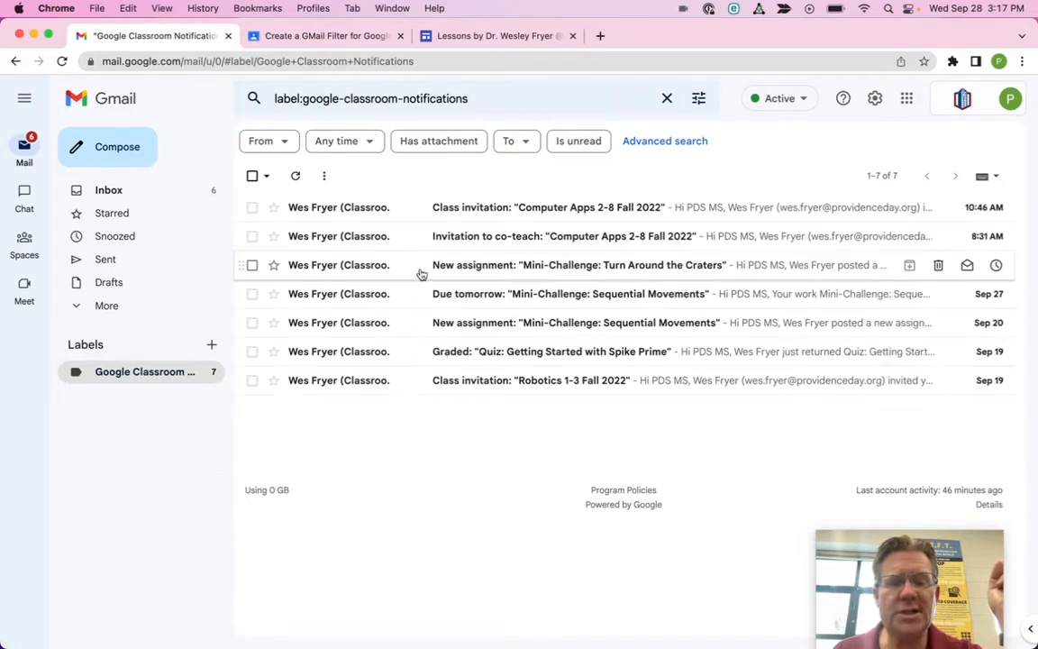
{"action": "left_click", "coordinate": [135, 192]}
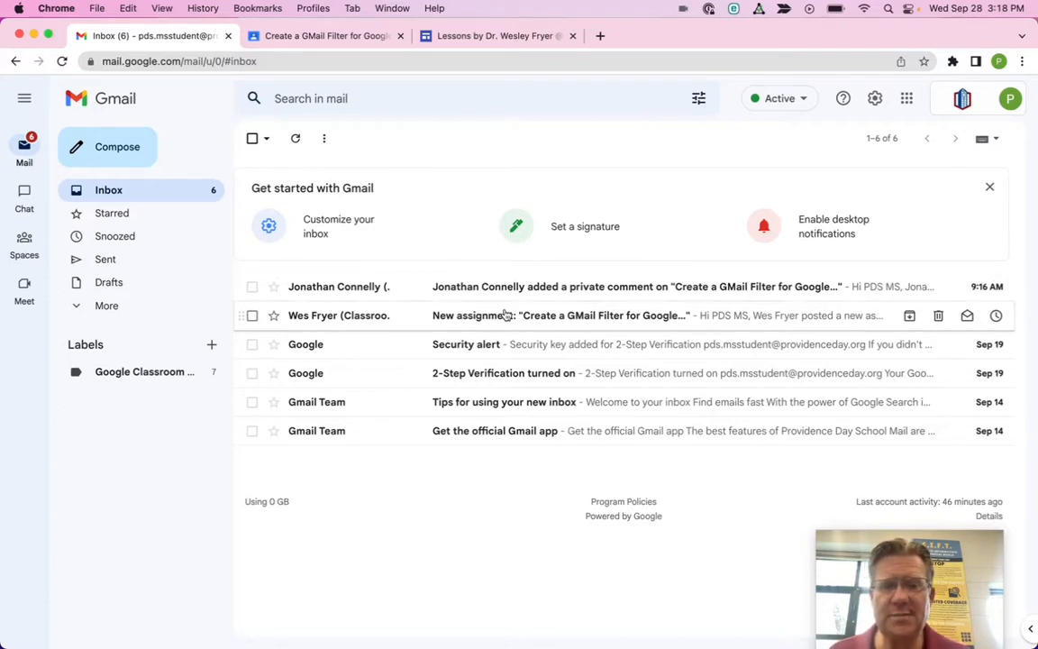
Switch to Preview to show filter-thumb.png, move the floating video off its web address, and return to Gmail in Chrome.
{"action": "key", "text": "super+Tab"}
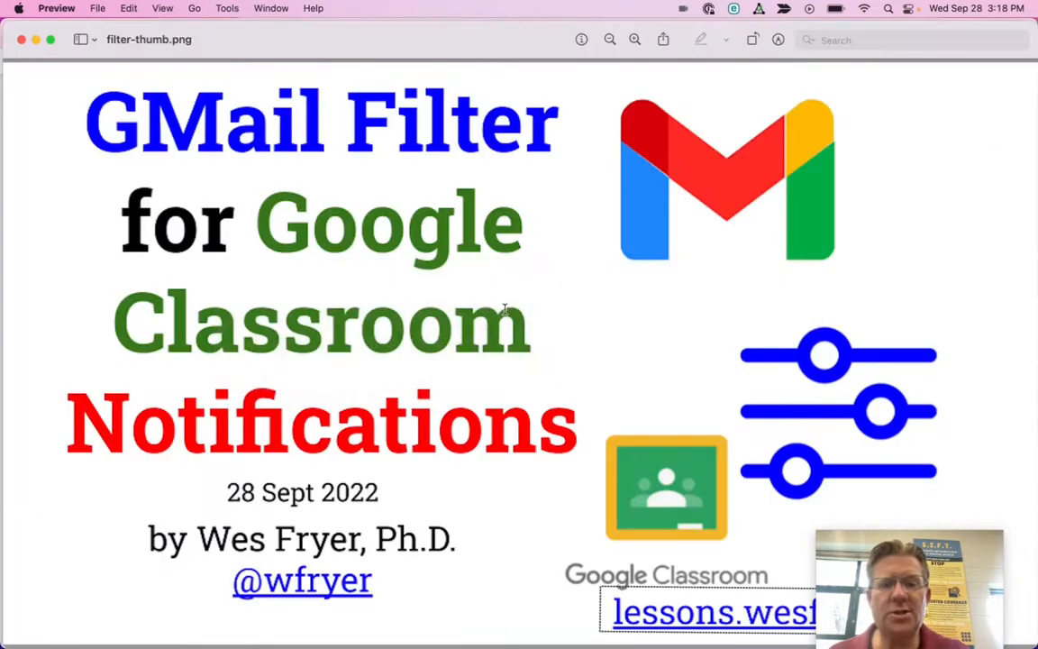
{"action": "left_click_drag", "start_coordinate": [910, 585], "coordinate": [1014, 226]}
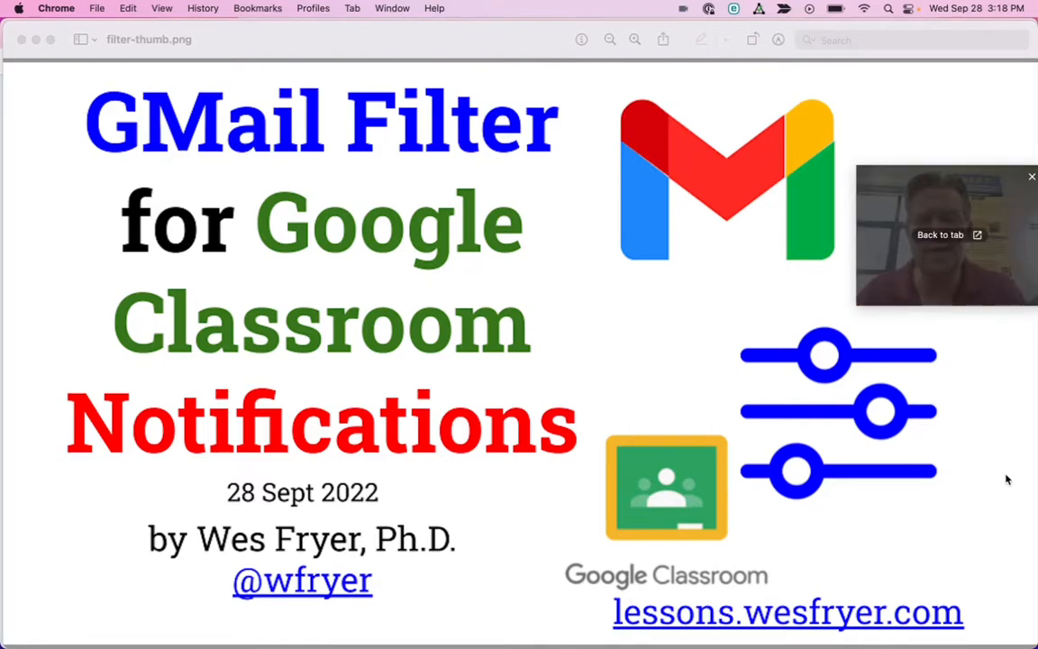
{"action": "key", "text": "super+Tab"}
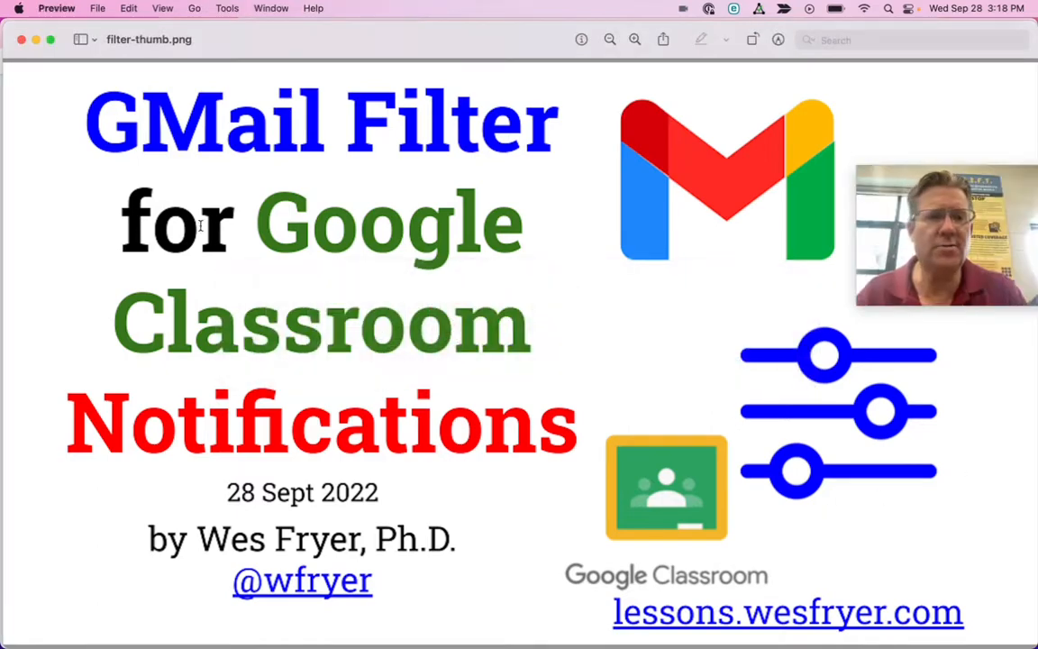
{"action": "left_click", "coordinate": [52, 186]}
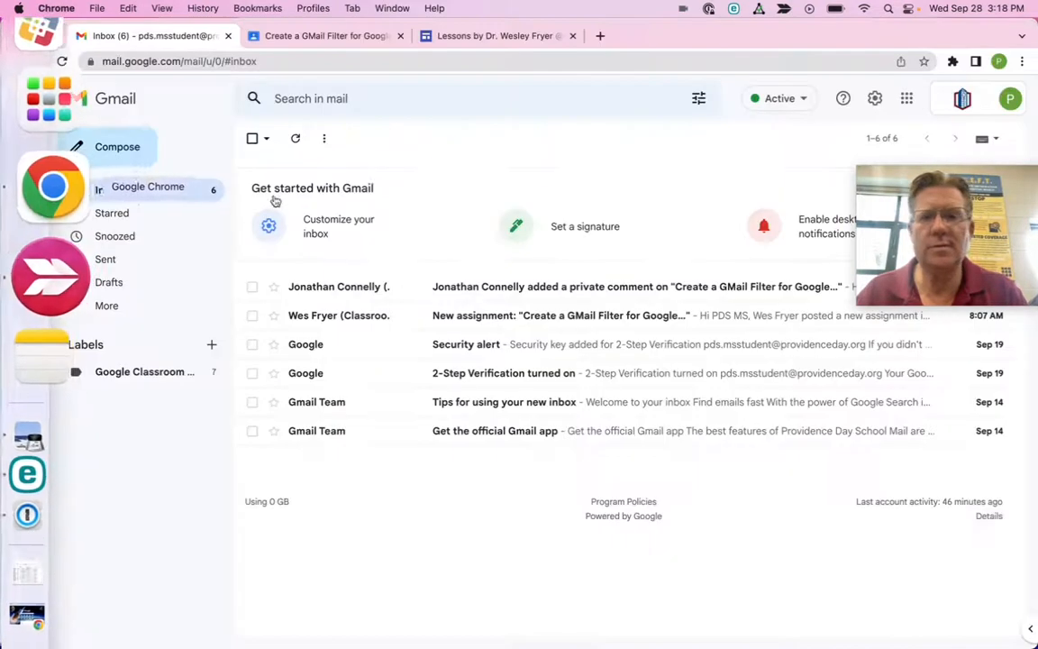